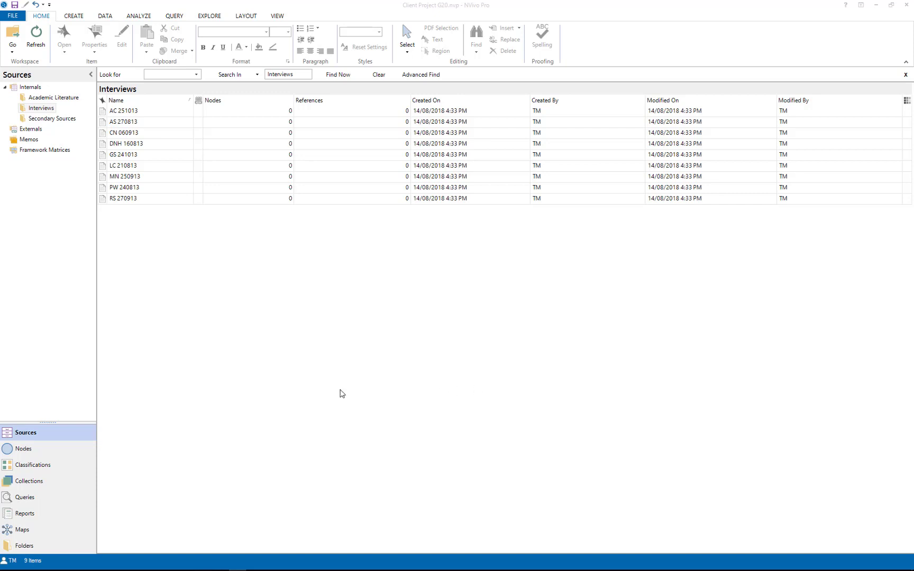
# From the Source Classifications list, start a new classification and name it 'Interviewees'.
pyautogui.click(57, 467)
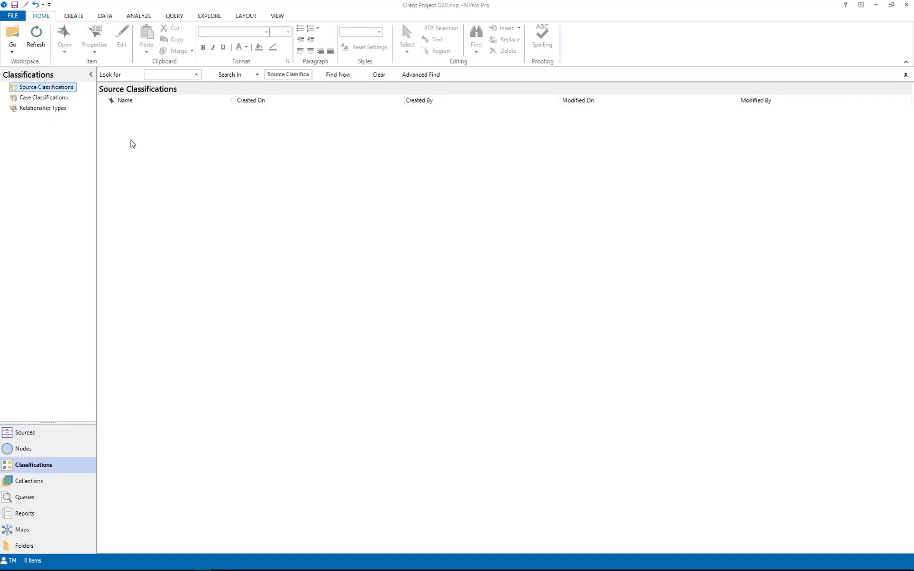
pyautogui.rightClick(195, 147)
pyautogui.click(211, 150)
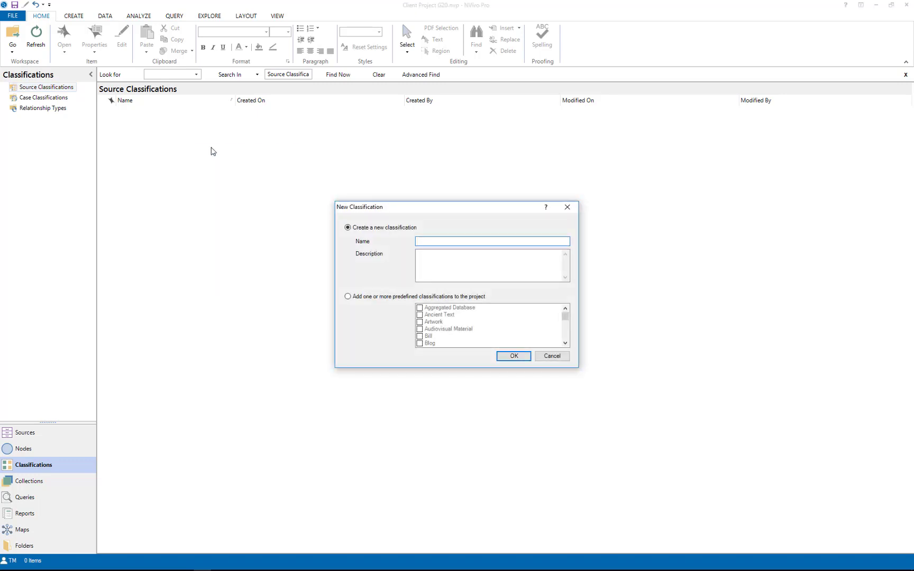
pyautogui.write('Interviewees')
# Confirm the Interviewees classification and add a new attribute to it named Gender.
pyautogui.click(513, 356)
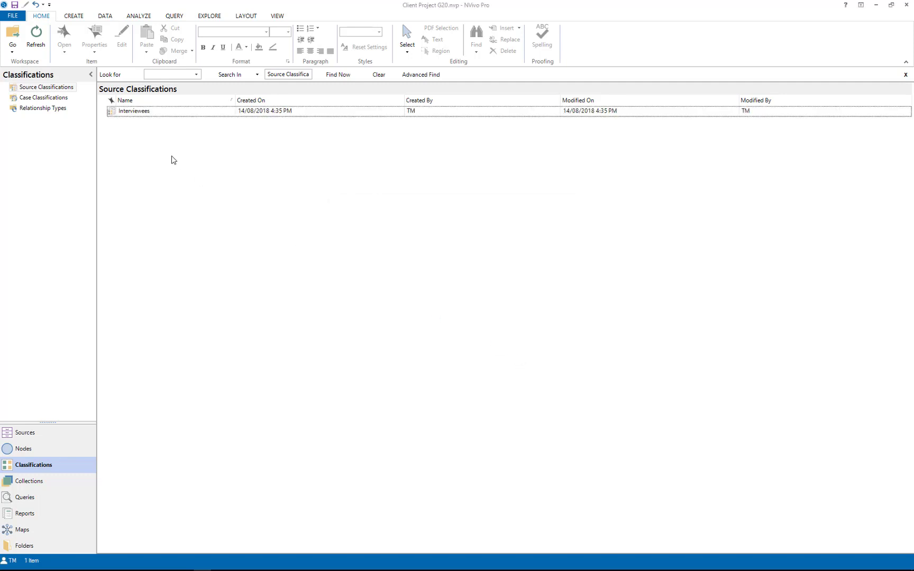
pyautogui.rightClick(132, 115)
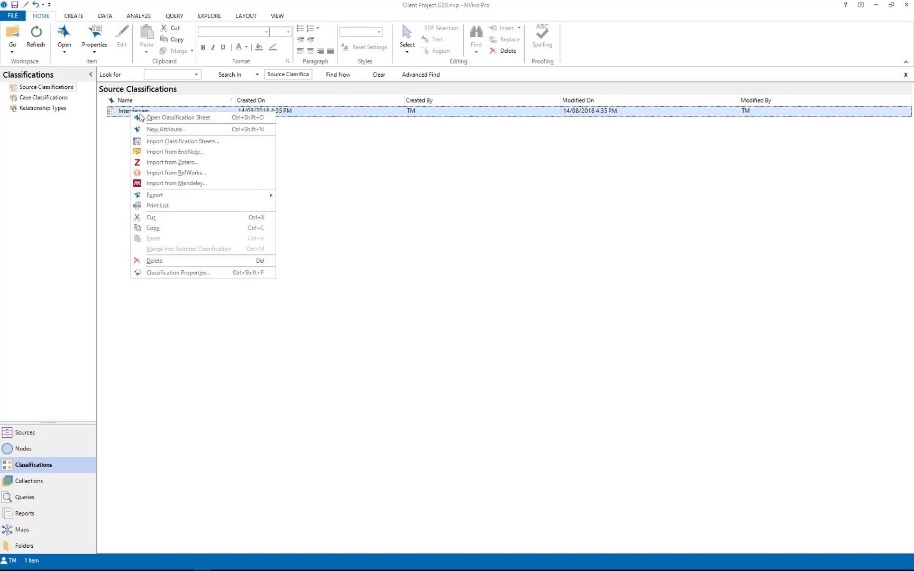
pyautogui.click(161, 131)
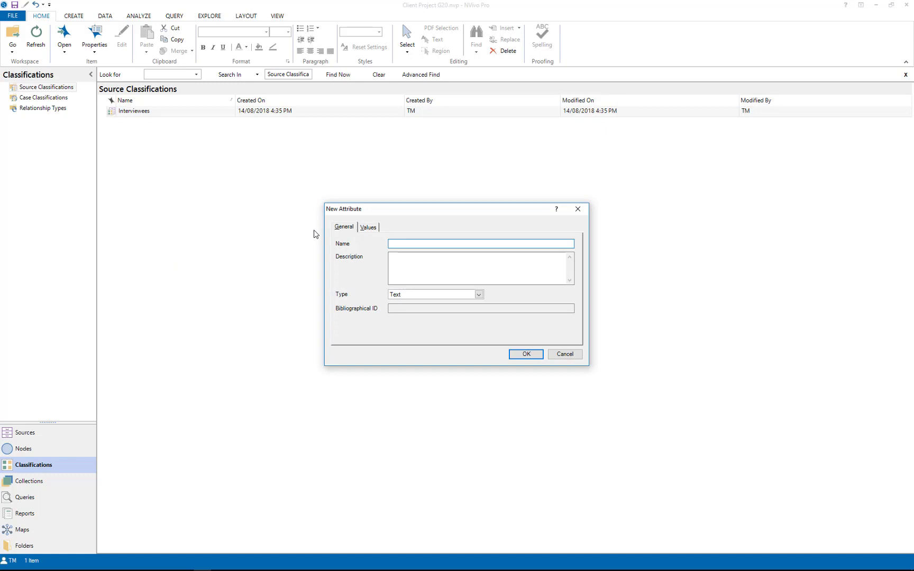
pyautogui.write('Gender')
pyautogui.click(369, 228)
# Add Gender values Male coloured Green and Female coloured Purple.
pyautogui.click(356, 338)
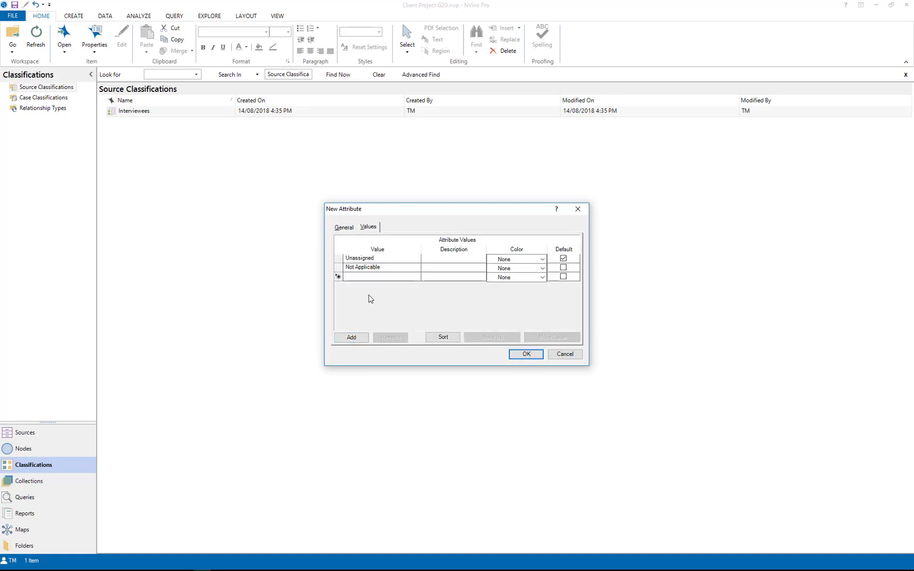
pyautogui.write('Male')
pyautogui.click(520, 277)
pyautogui.click(521, 292)
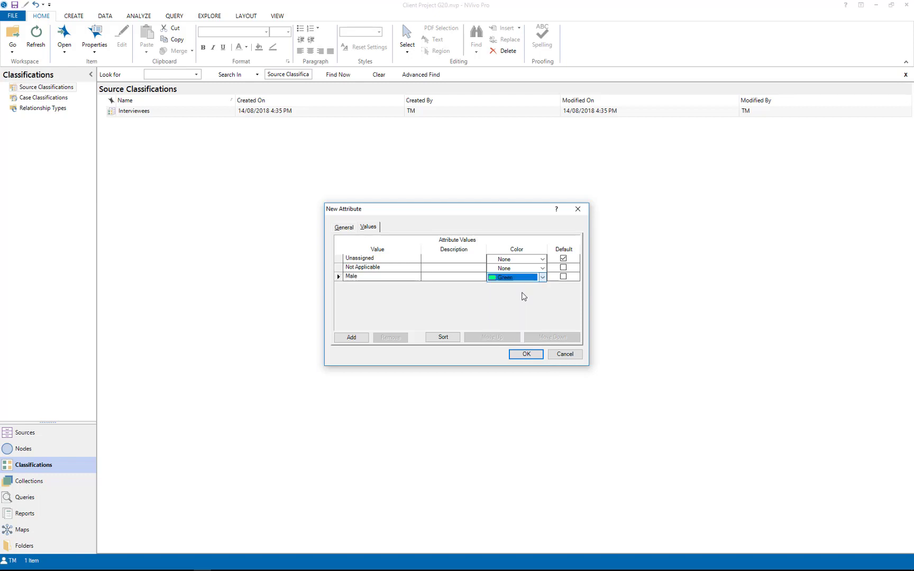
pyautogui.click(351, 338)
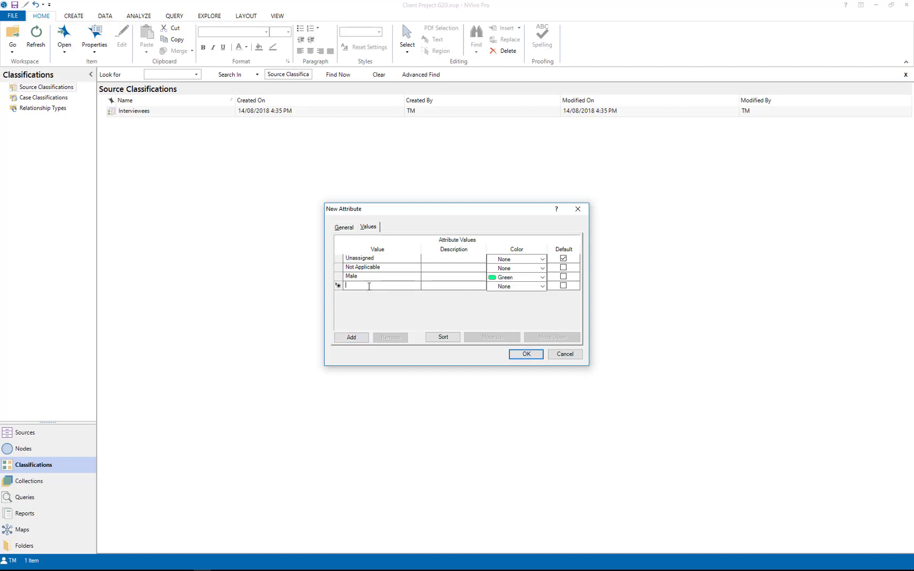
pyautogui.write('Female')
pyautogui.click(500, 286)
pyautogui.click(506, 310)
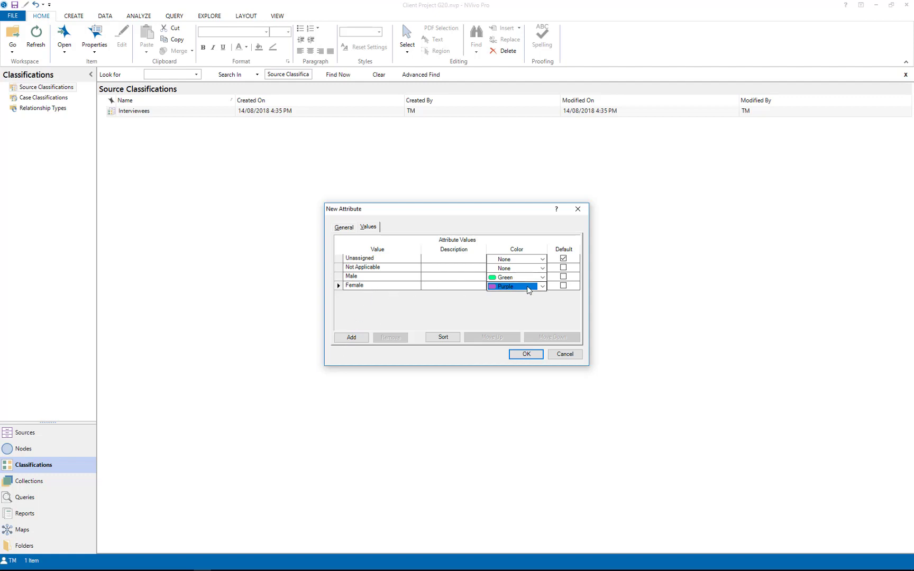
# Save the Gender attribute, then classify interviews AC 251013 through the ninth as Interviewees.
pyautogui.click(532, 355)
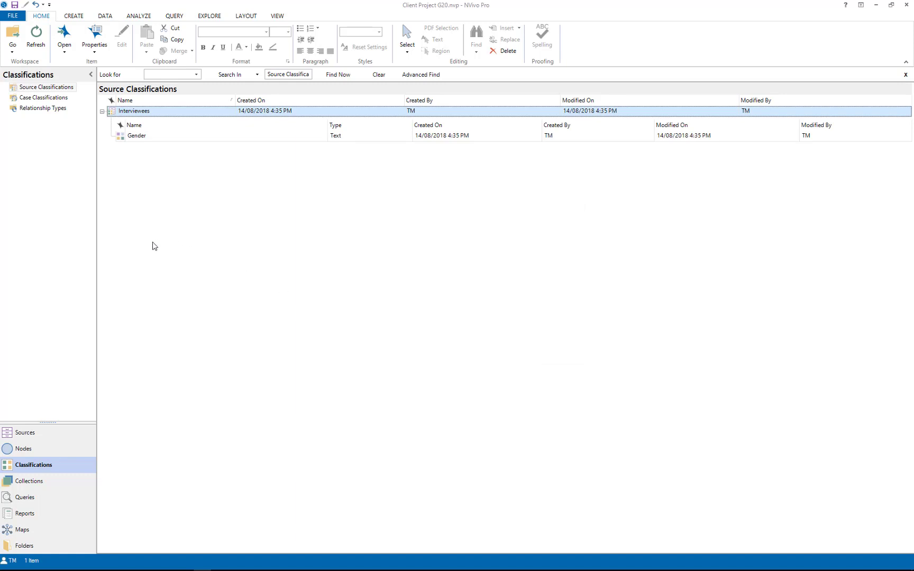
pyautogui.click(39, 434)
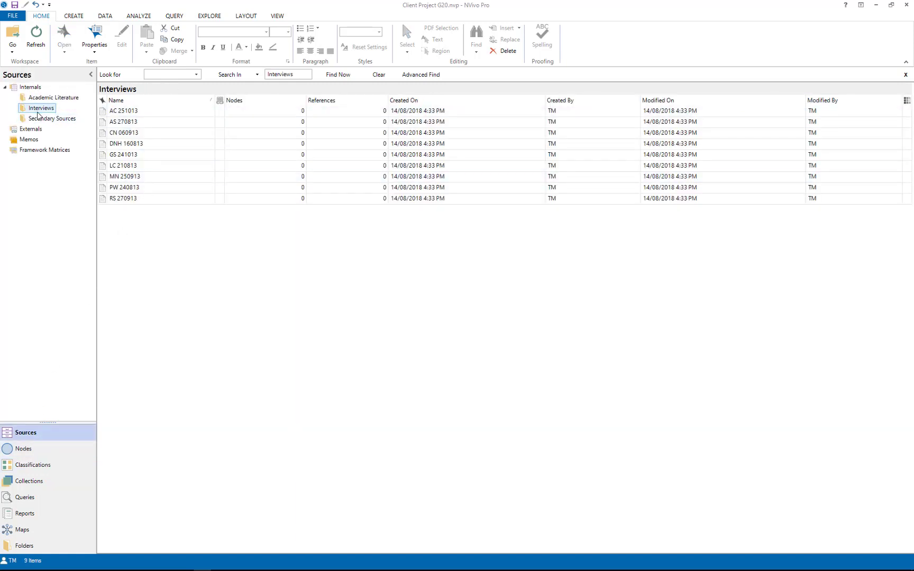
pyautogui.click(130, 115)
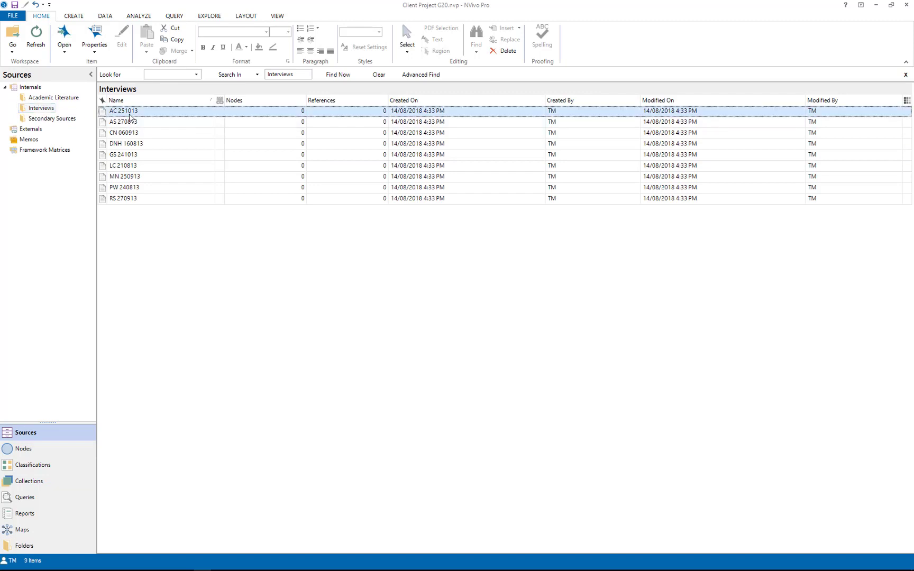
pyautogui.keyDown('shift'); pyautogui.click(128, 198); pyautogui.keyUp('shift')
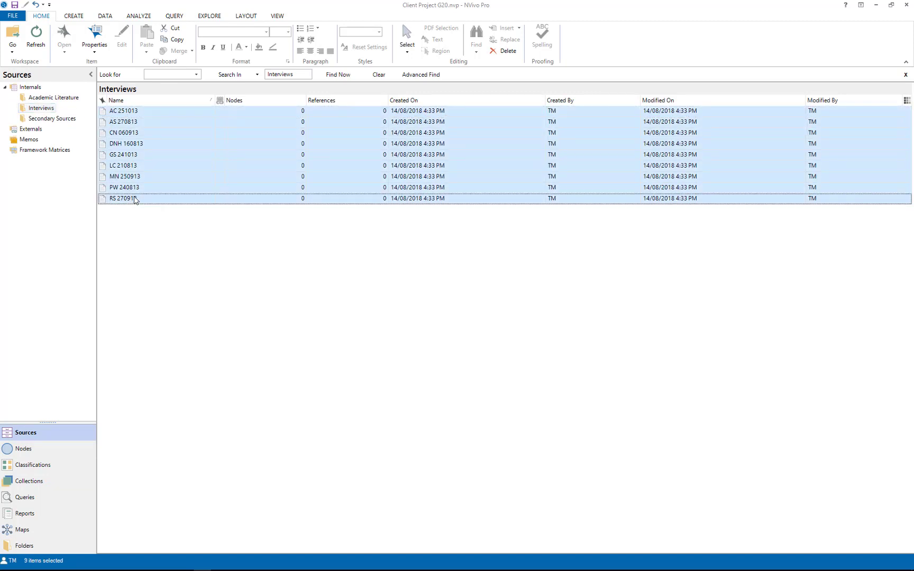
pyautogui.rightClick(139, 148)
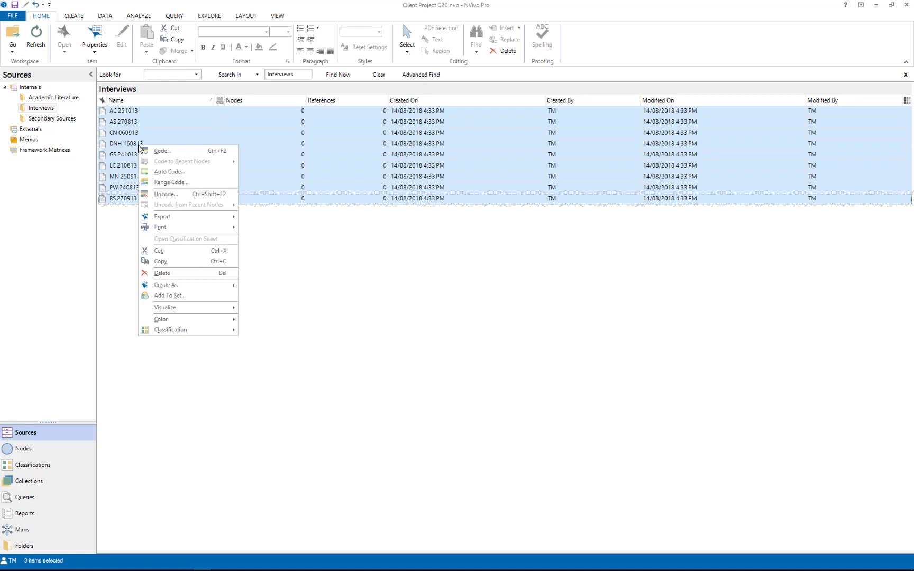
pyautogui.moveTo(189, 330)
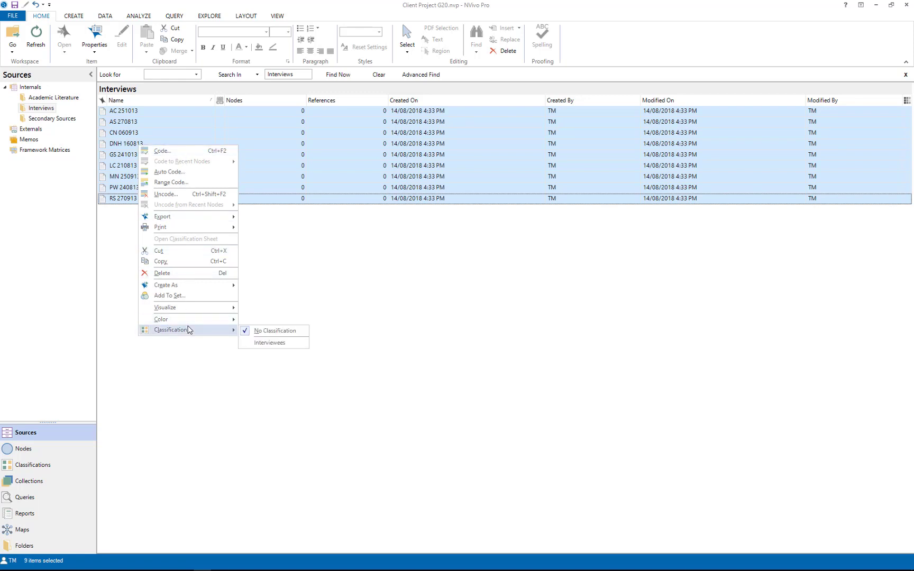
pyautogui.click(276, 344)
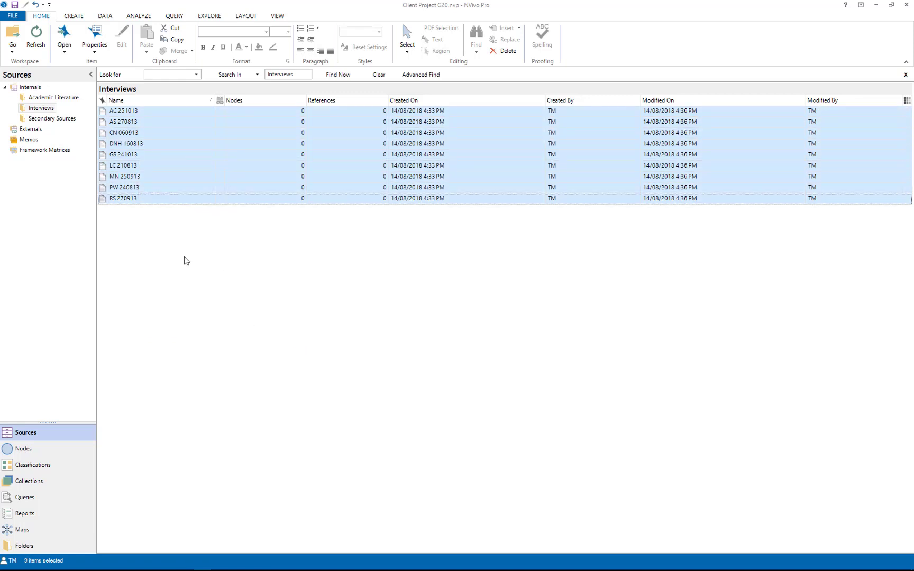
# Open the Interviewees classification sheet from the Source Classifications list.
pyautogui.click(59, 474)
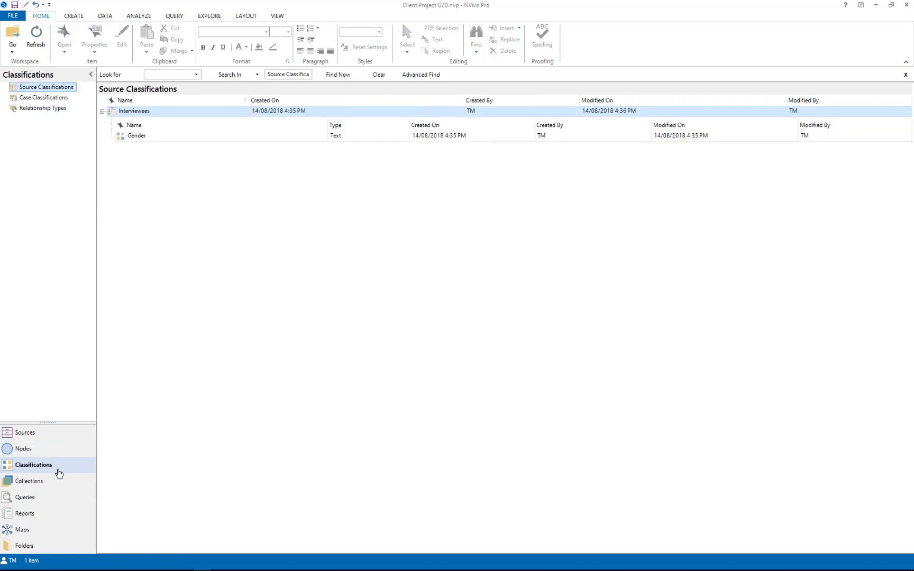
pyautogui.doubleClick(140, 113)
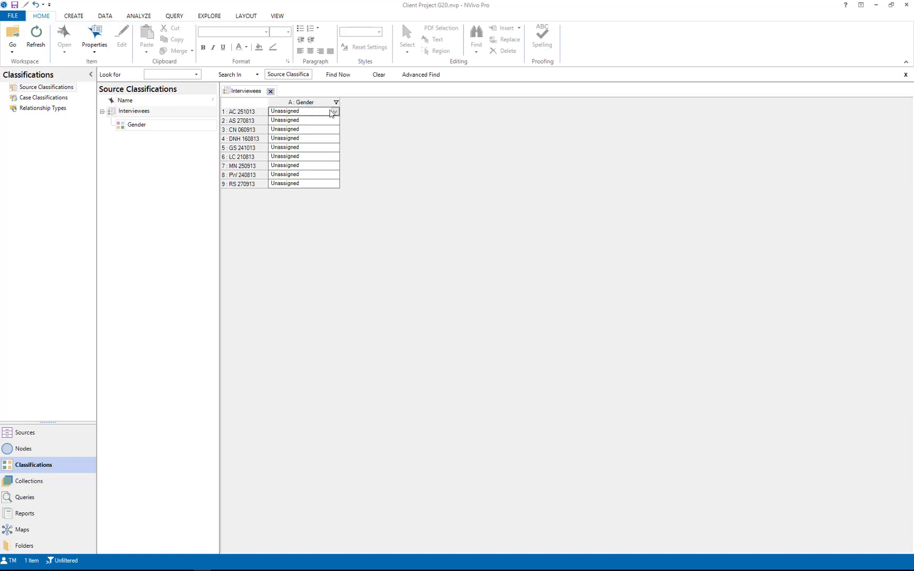
# Set Gender to Male for AC 251013, CN 060913, DNH 160813 and Female for AS 270813, GS 241013.
pyautogui.click(334, 112)
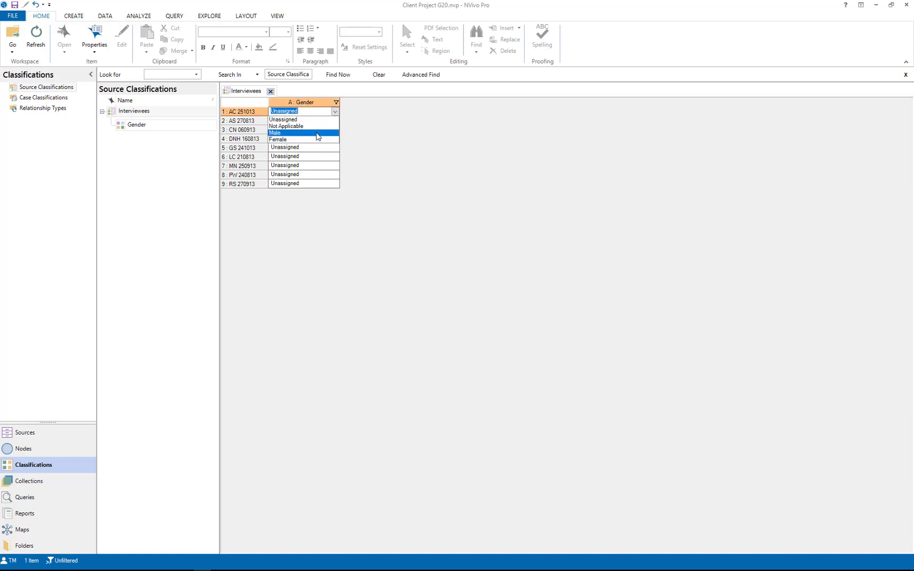
pyautogui.click(317, 134)
pyautogui.click(334, 121)
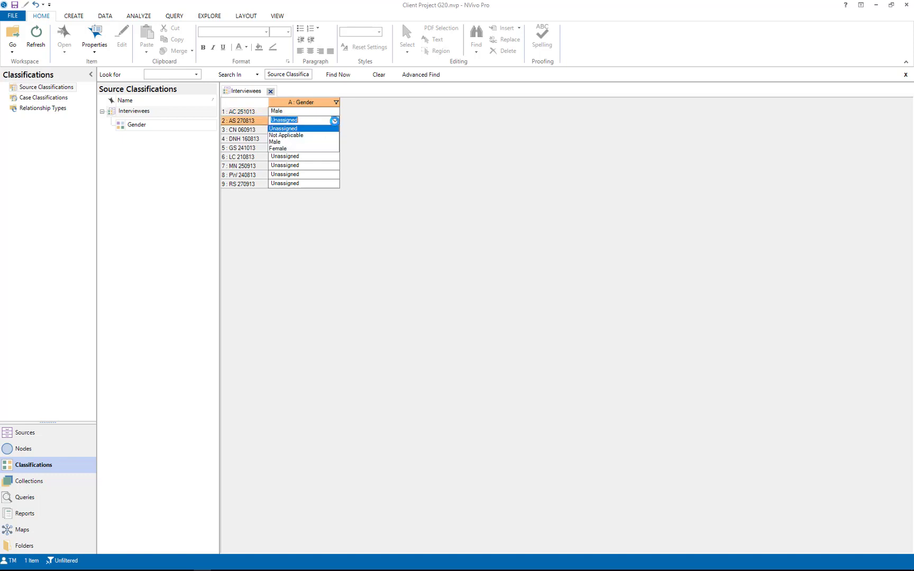
pyautogui.click(328, 149)
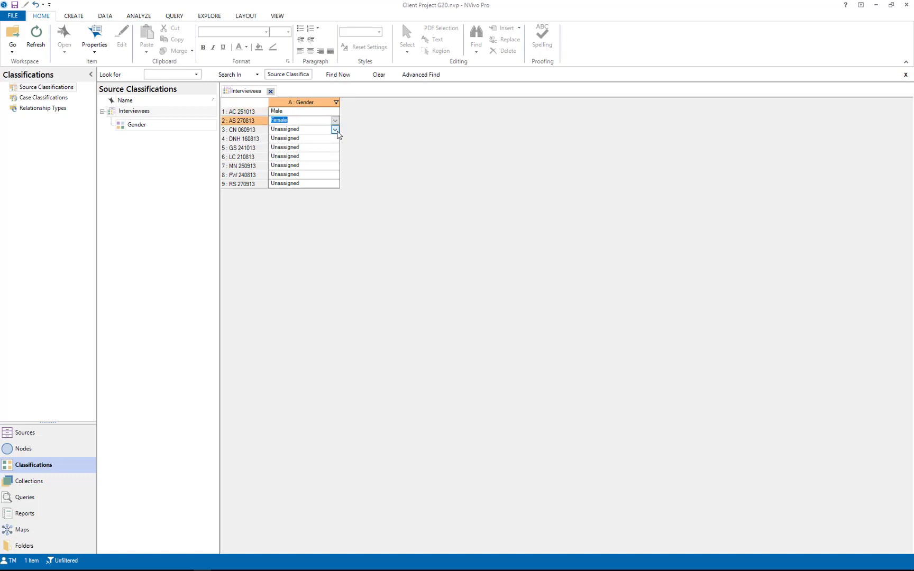
pyautogui.click(335, 130)
pyautogui.click(313, 151)
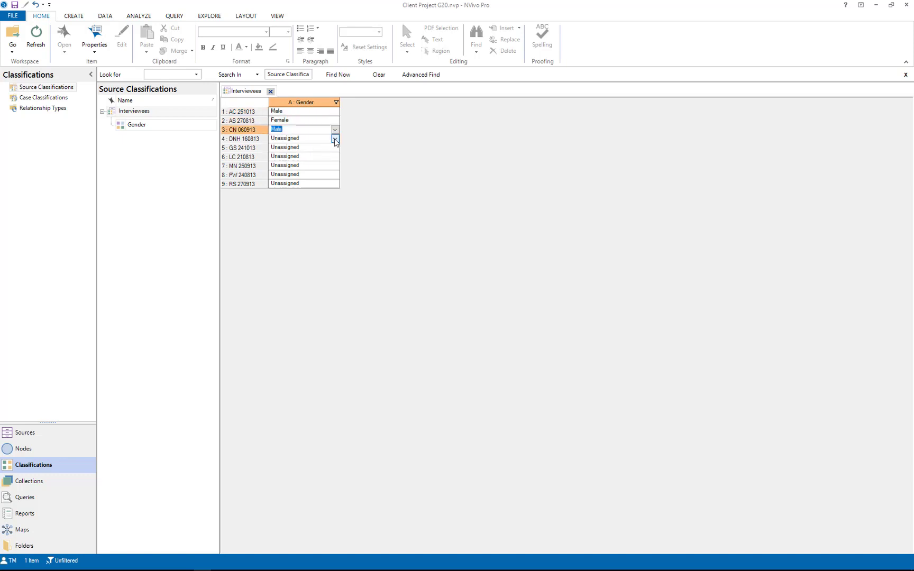
pyautogui.click(334, 138)
pyautogui.click(322, 160)
pyautogui.click(333, 157)
pyautogui.click(324, 181)
pyautogui.click(334, 148)
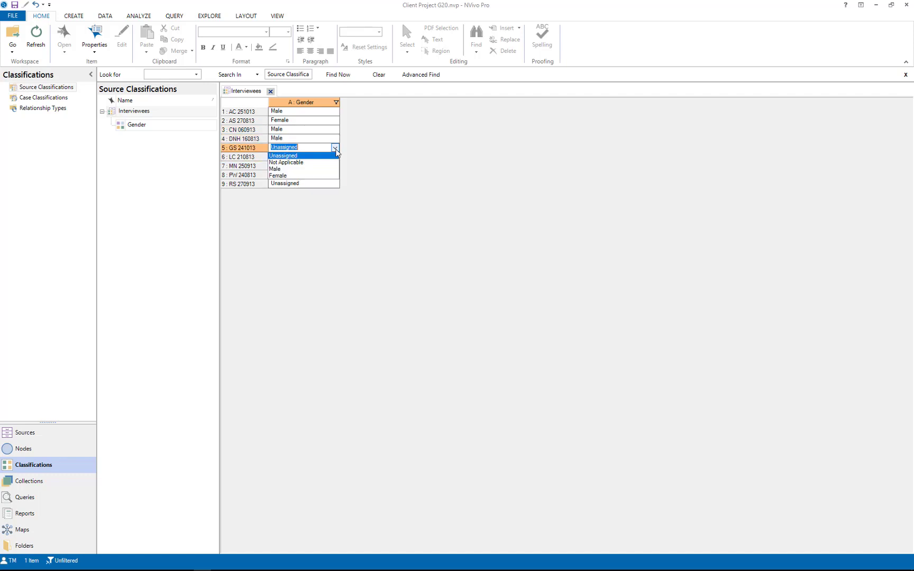
pyautogui.click(324, 175)
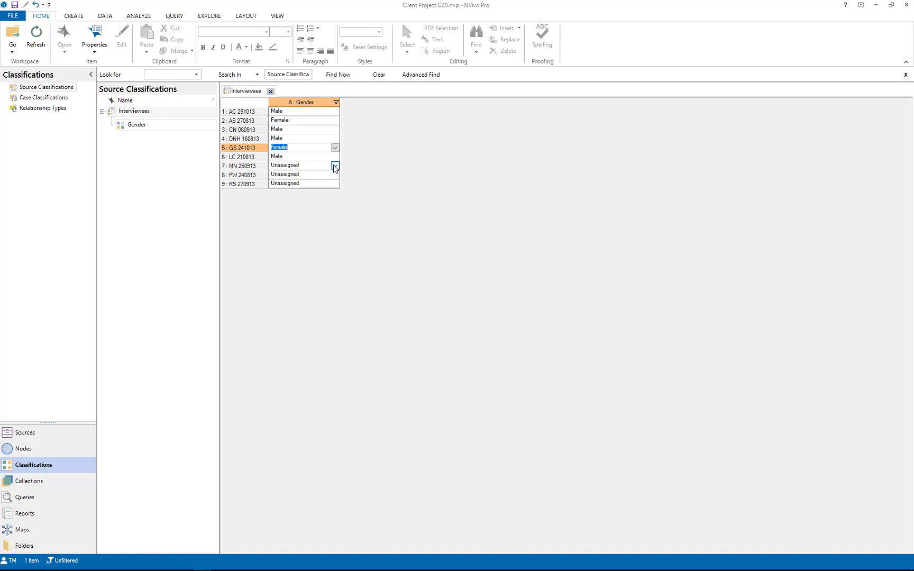
pyautogui.click(333, 164)
pyautogui.click(329, 187)
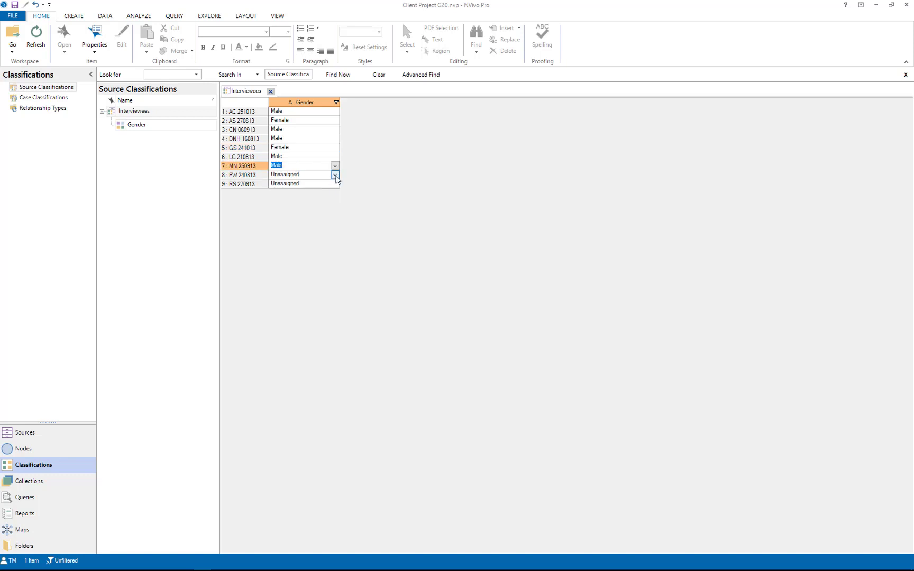
pyautogui.click(335, 174)
pyautogui.click(329, 196)
pyautogui.click(335, 183)
pyautogui.click(321, 211)
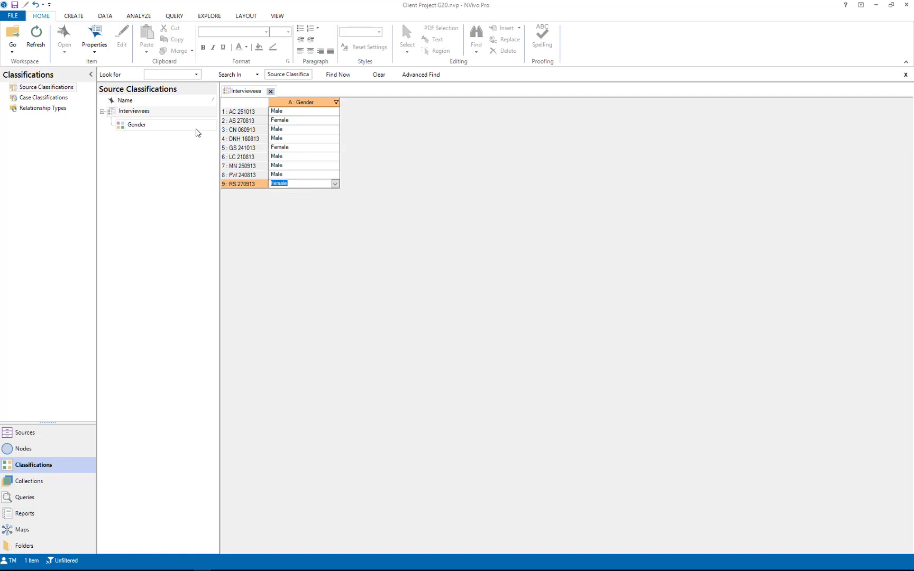